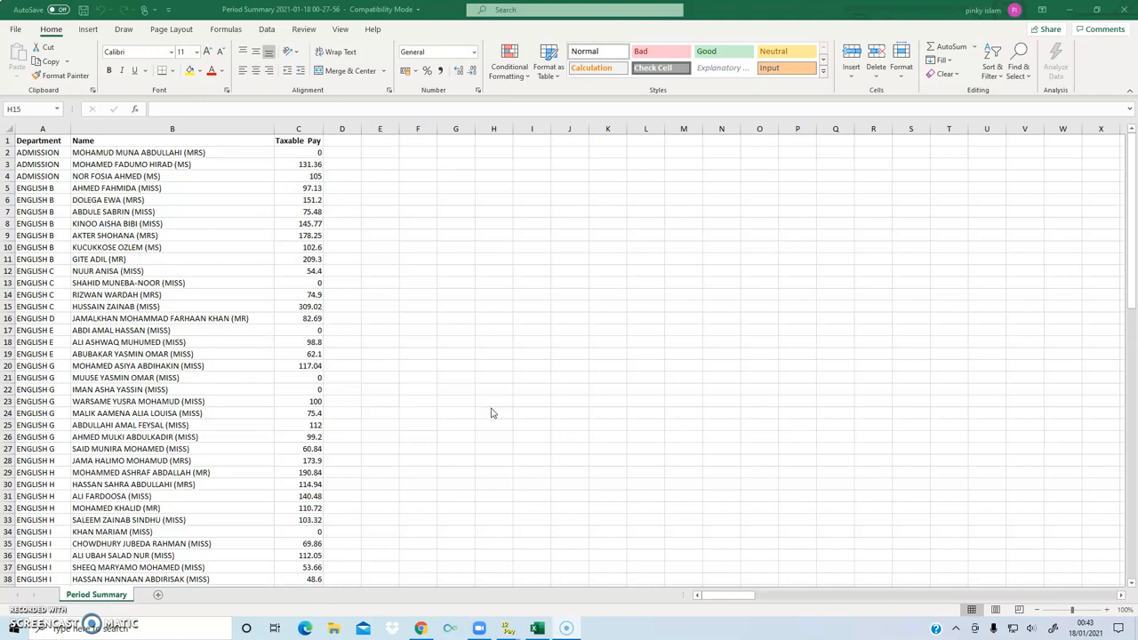
- Create the recommended PivotTable "Sum of Taxable Pay by Department" from the whole Period Summary sheet
{"action": "left_click", "coordinate": [491, 433]}
{"action": "left_click", "coordinate": [9, 130]}
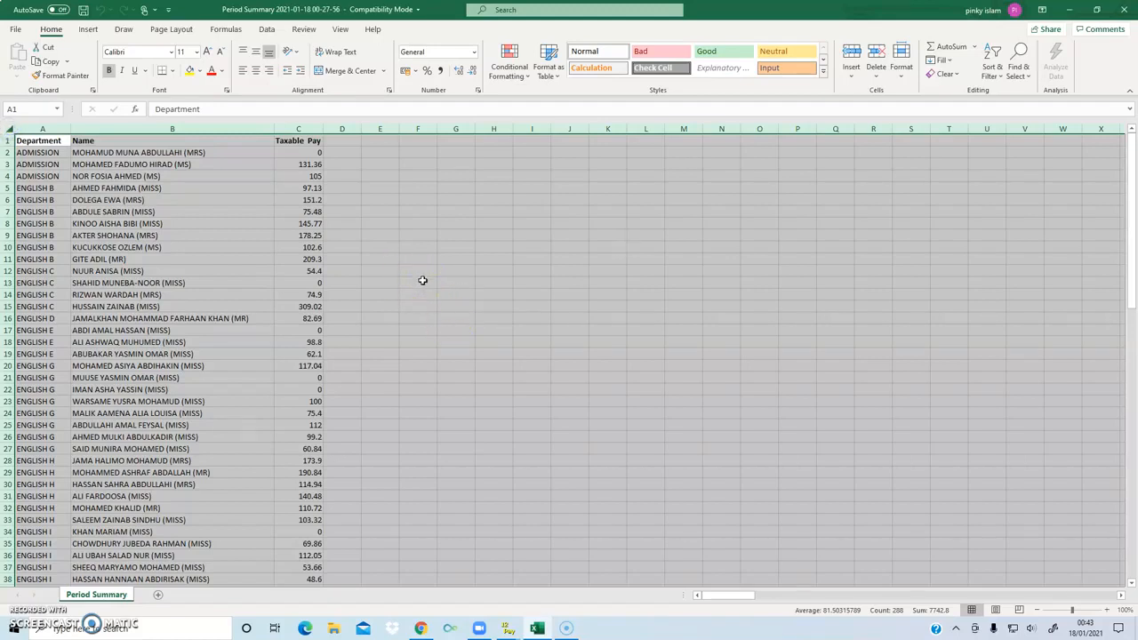
{"action": "left_click", "coordinate": [88, 29]}
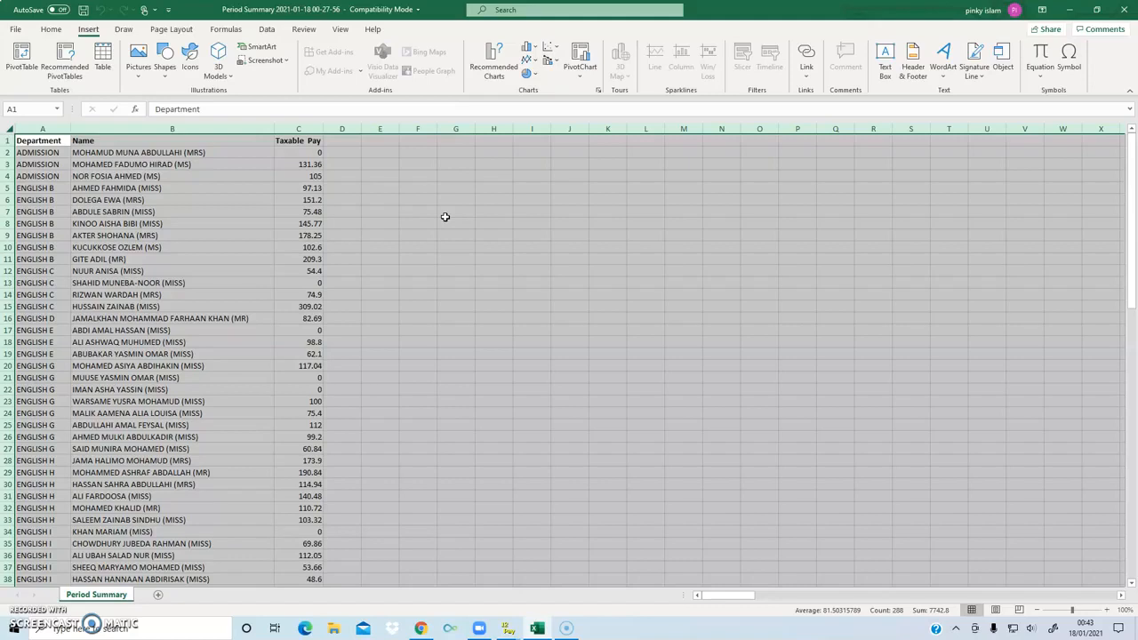
{"action": "left_click", "coordinate": [22, 59]}
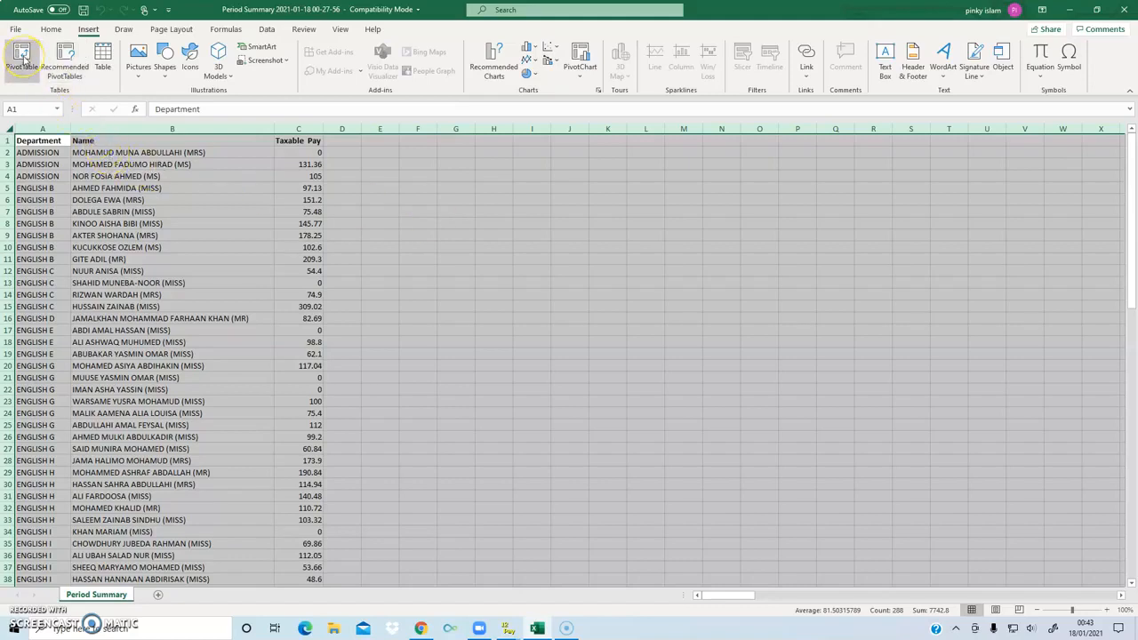
{"action": "left_click", "coordinate": [67, 71]}
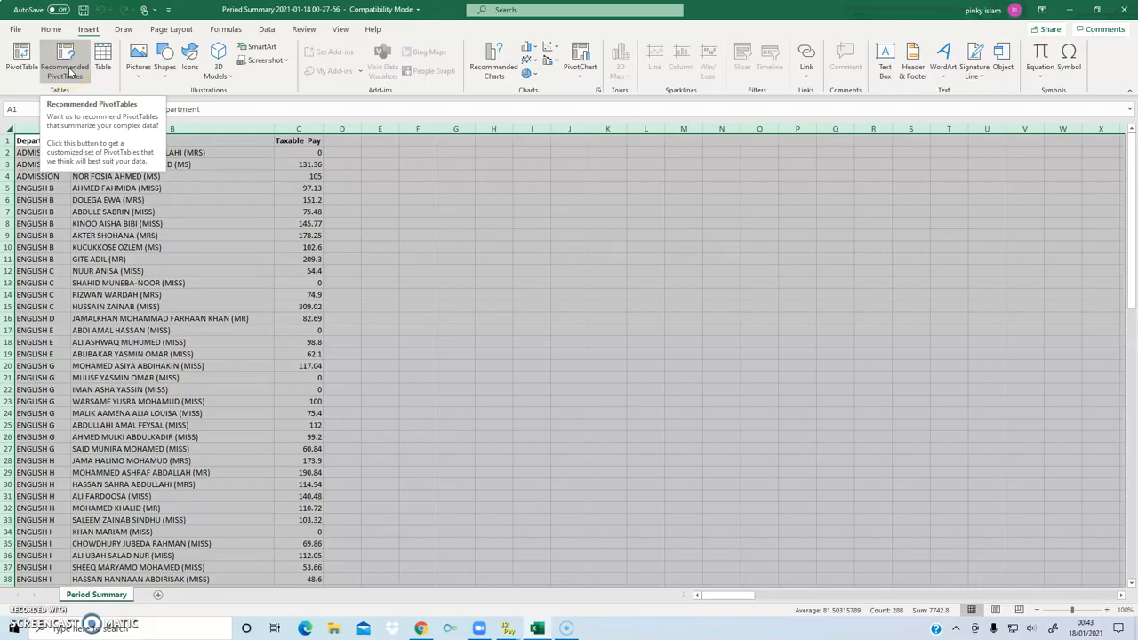
{"action": "left_click", "coordinate": [68, 71]}
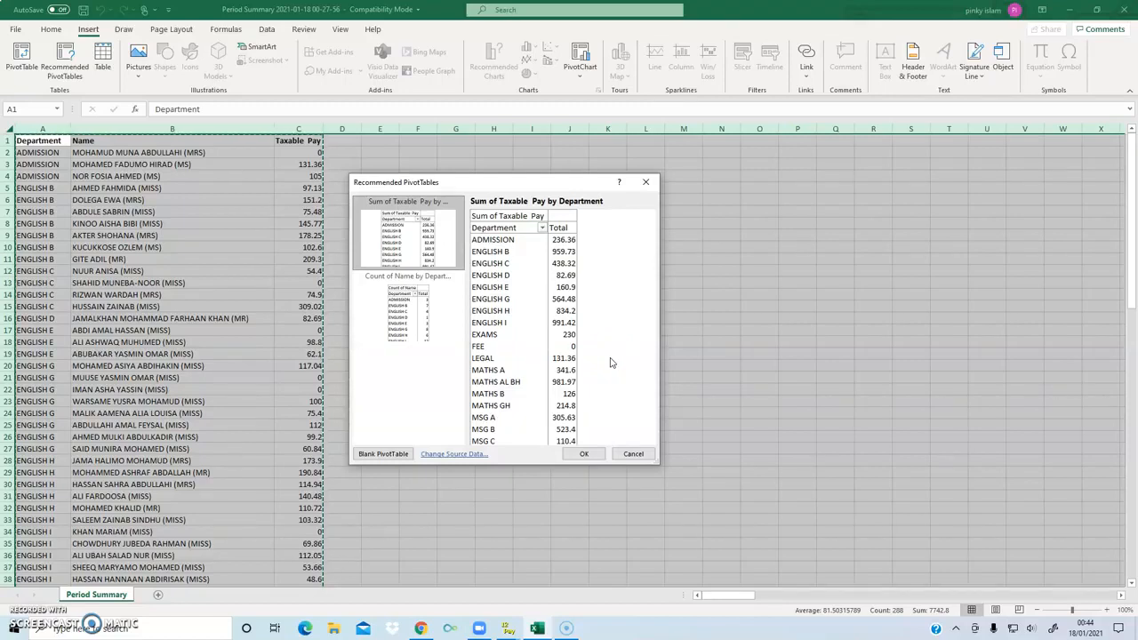
{"action": "left_click", "coordinate": [584, 453]}
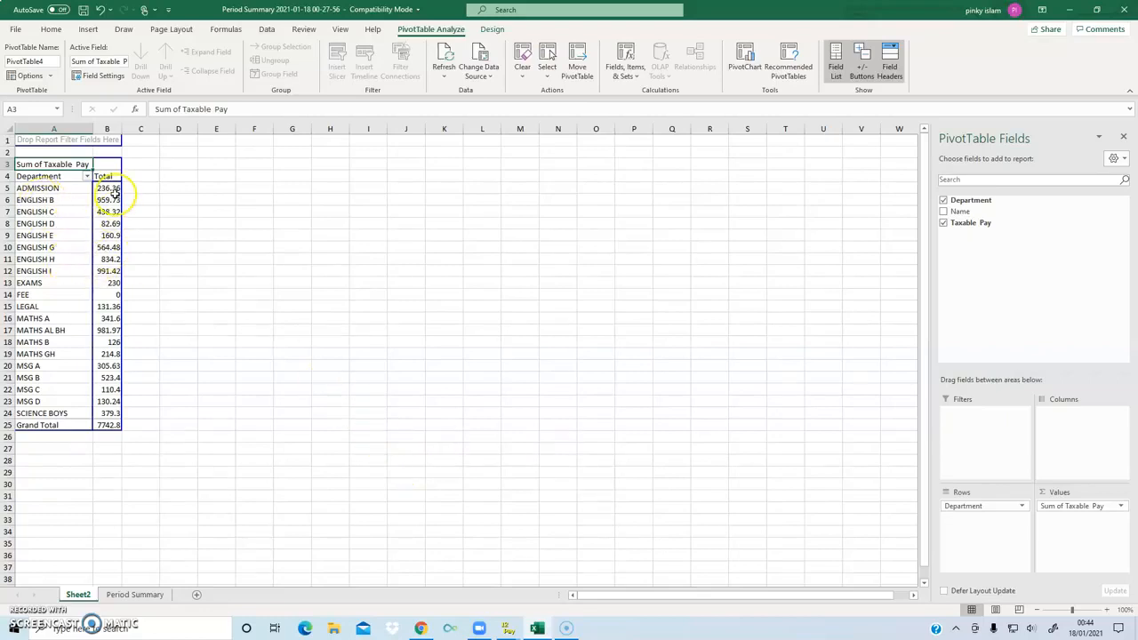
{"action": "mouse_move", "coordinate": [113, 189]}
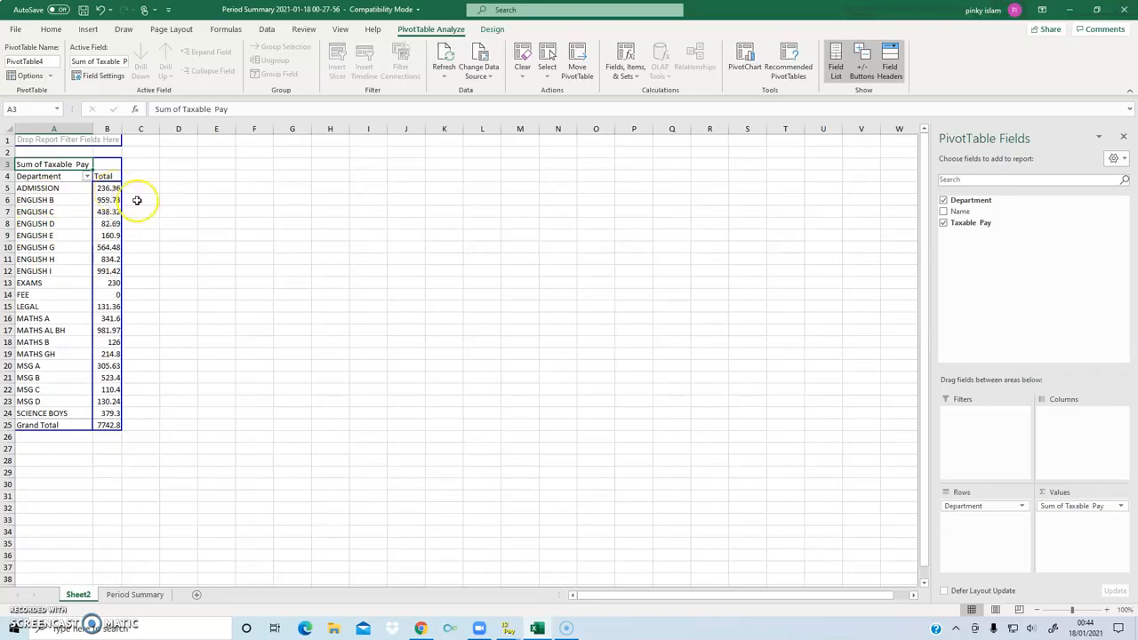
- Examine the Department, Name and Taxable Pay columns of the source data on the Period Summary sheet
{"action": "left_click", "coordinate": [133, 594]}
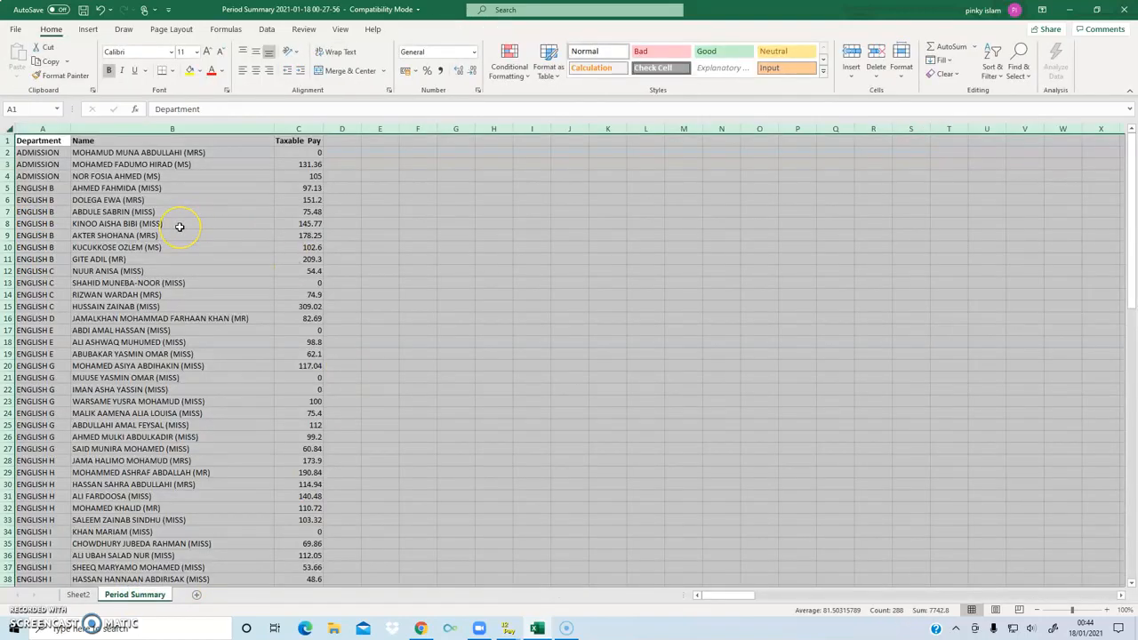
{"action": "left_click", "coordinate": [355, 223]}
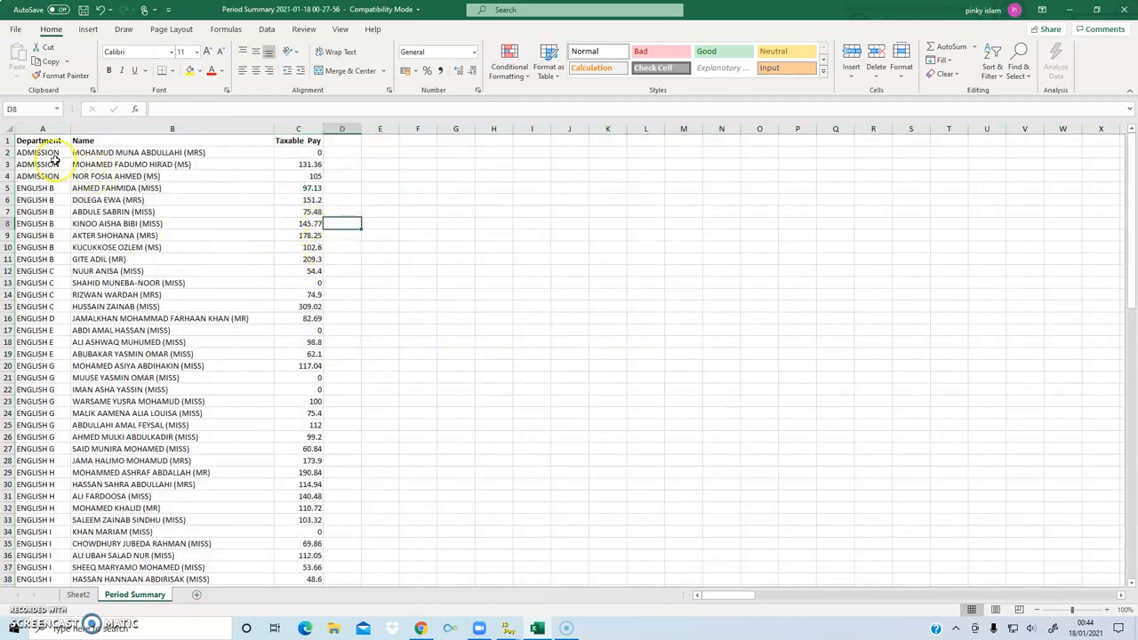
{"action": "left_click", "coordinate": [41, 129]}
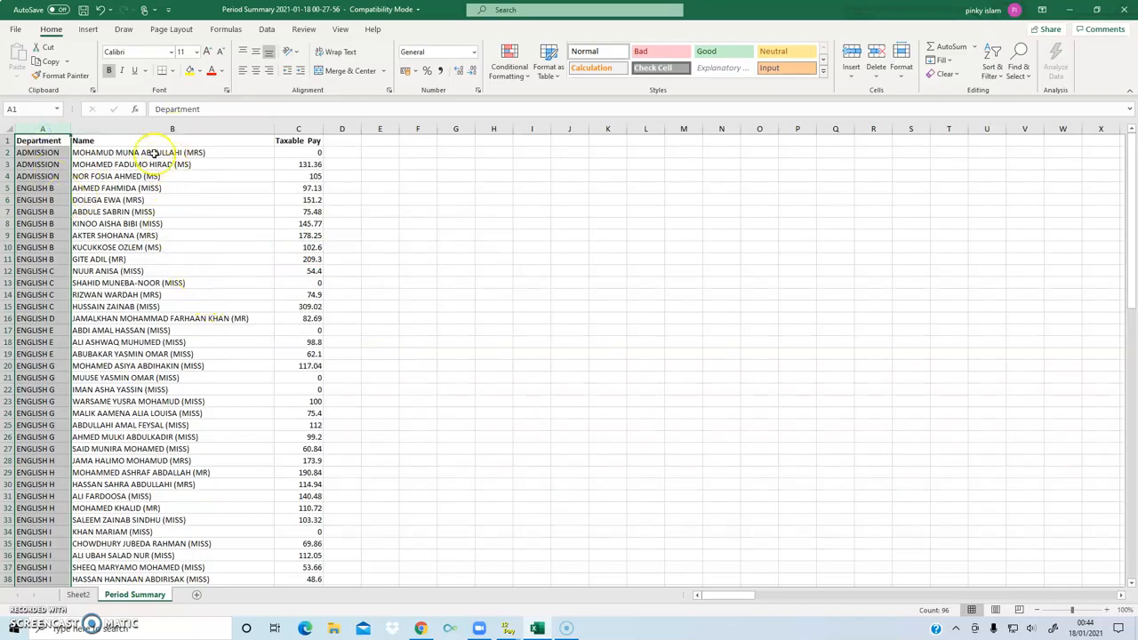
{"action": "left_click_drag", "start_coordinate": [137, 176], "coordinate": [140, 307]}
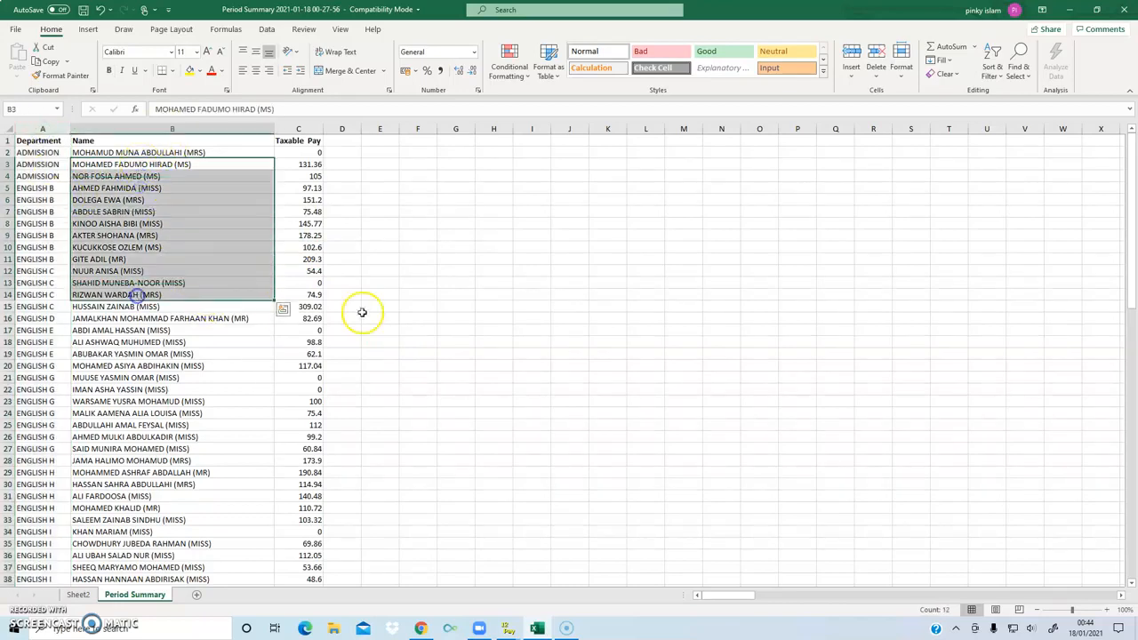
{"action": "left_click", "coordinate": [379, 313]}
{"action": "left_click_drag", "start_coordinate": [306, 164], "coordinate": [300, 315]}
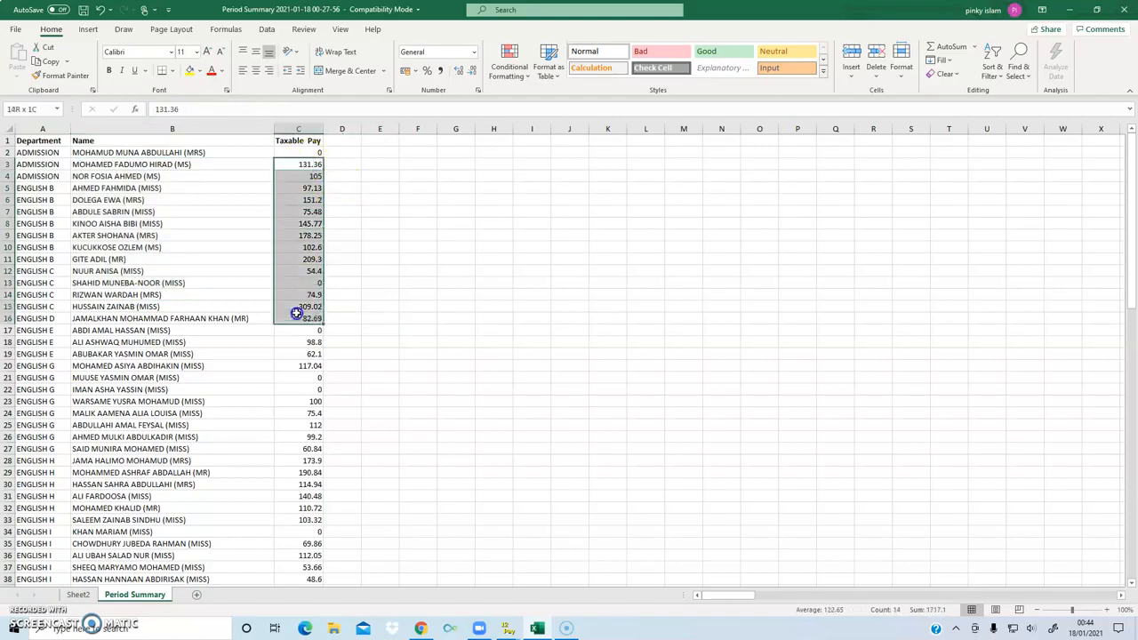
{"action": "left_click", "coordinate": [377, 279]}
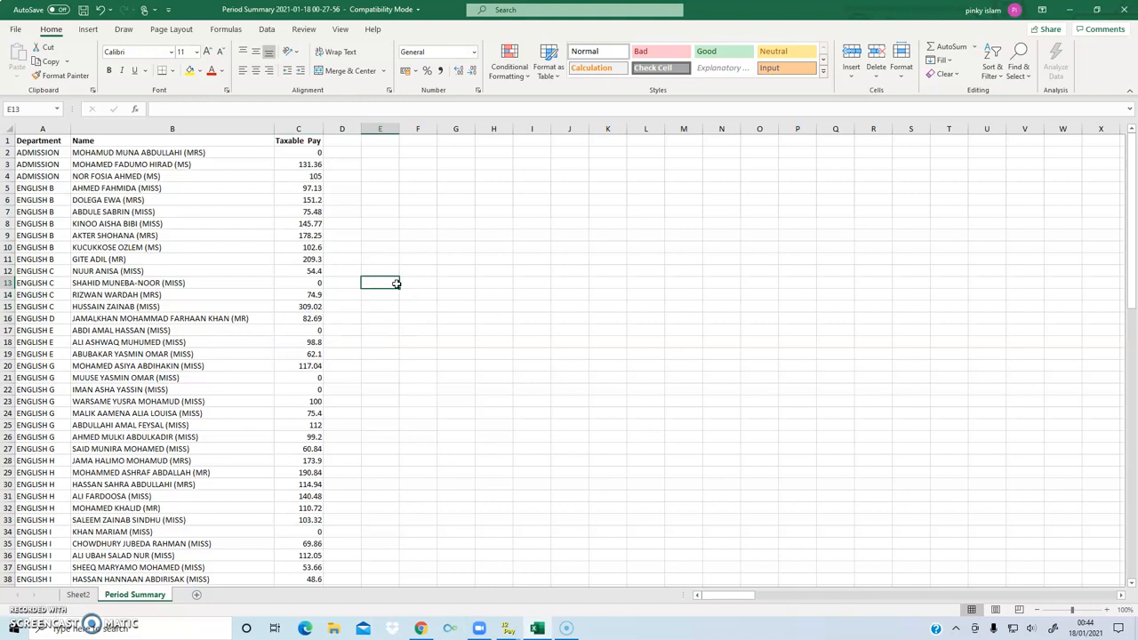
{"action": "left_click", "coordinate": [135, 200]}
{"action": "left_click", "coordinate": [39, 174]}
{"action": "scroll", "coordinate": [248, 393], "scroll_direction": "down", "scroll_amount": 9}
{"action": "scroll", "coordinate": [249, 394], "scroll_direction": "up", "scroll_amount": 9}
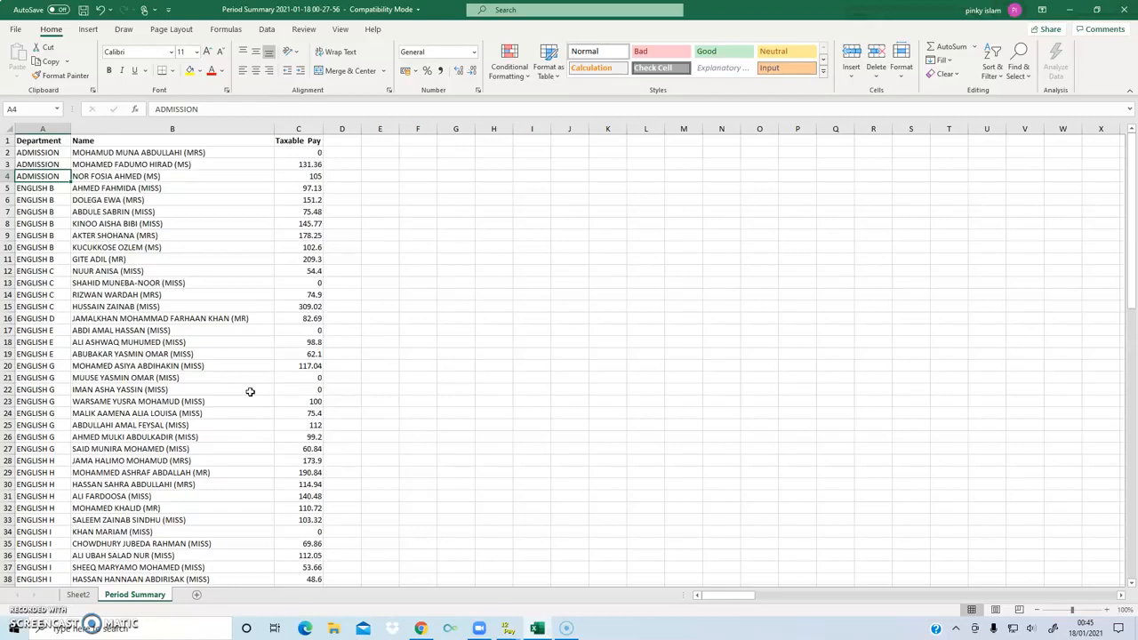
- Add the Name field to the PivotTable on Sheet2
{"action": "left_click", "coordinate": [77, 594]}
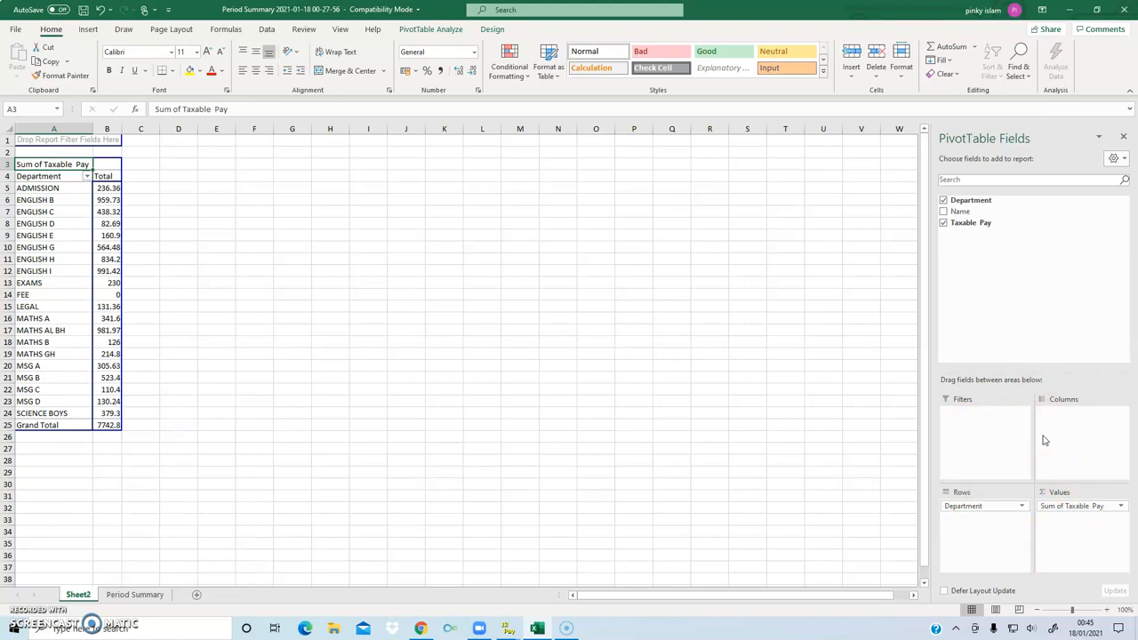
{"action": "left_click", "coordinate": [943, 211]}
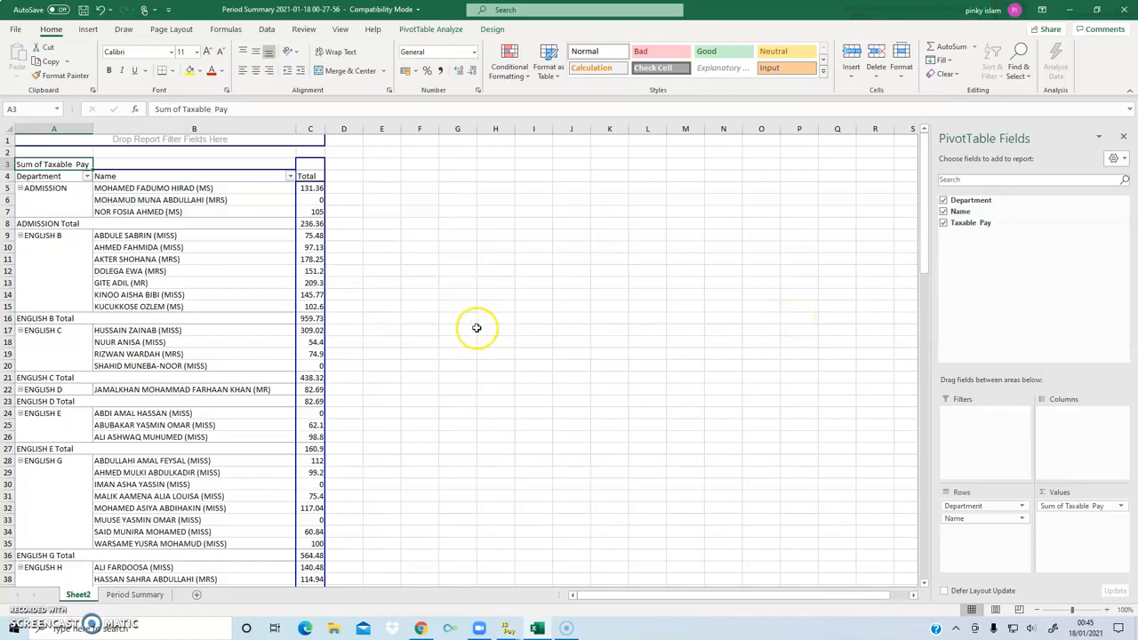
- Examine the employees listed under each department and the department subtotals in the PivotTable
{"action": "left_click", "coordinate": [52, 189]}
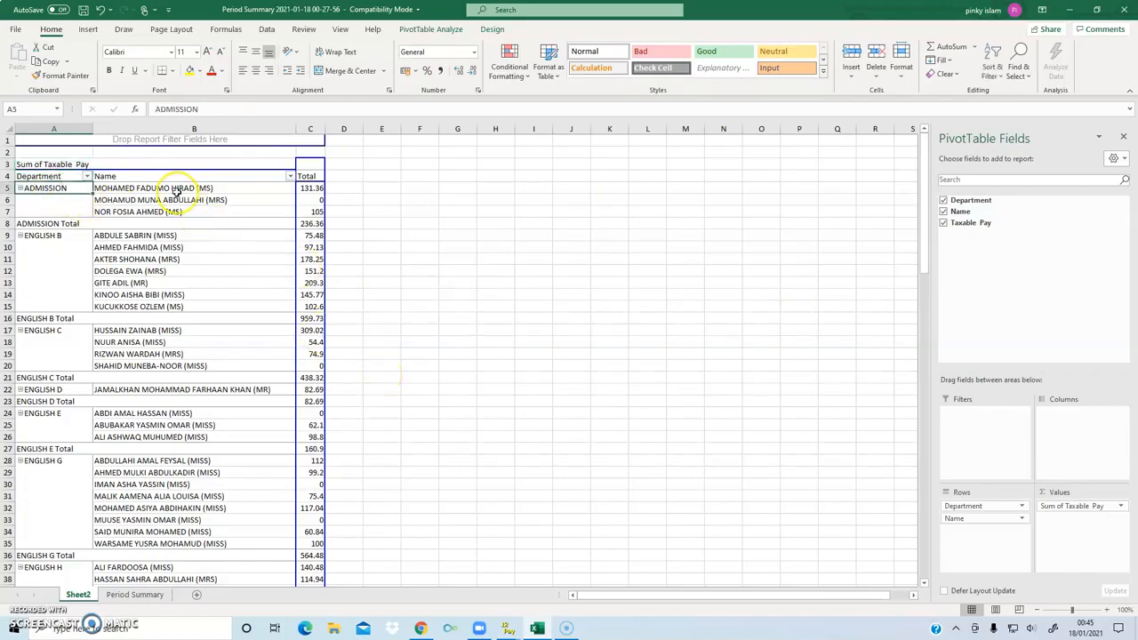
{"action": "left_click_drag", "start_coordinate": [174, 188], "coordinate": [175, 212]}
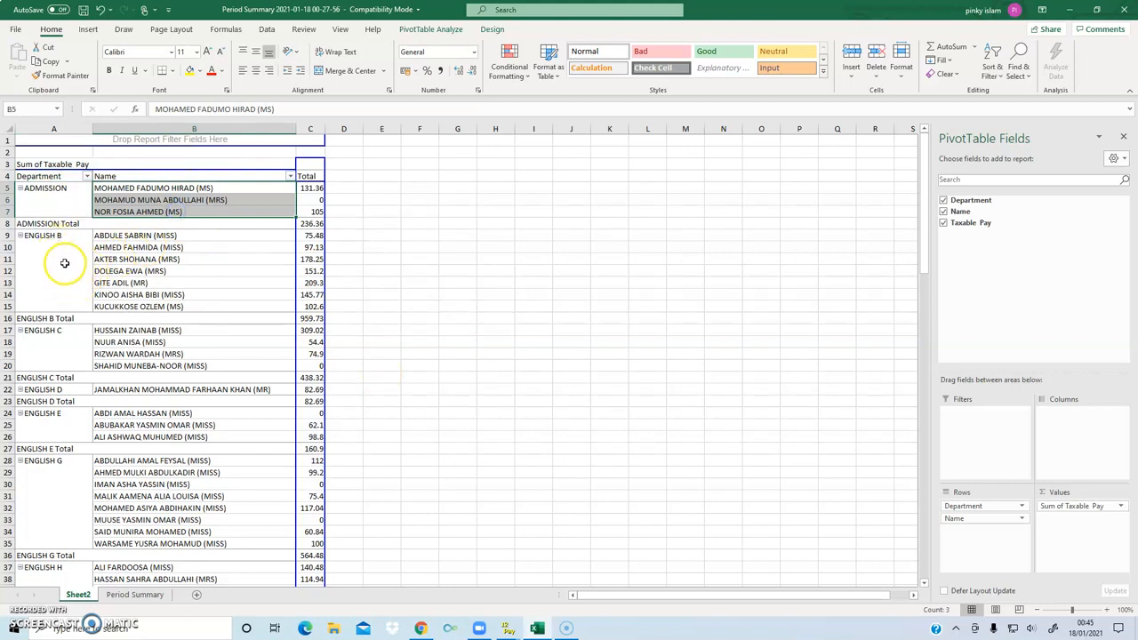
{"action": "left_click", "coordinate": [38, 243]}
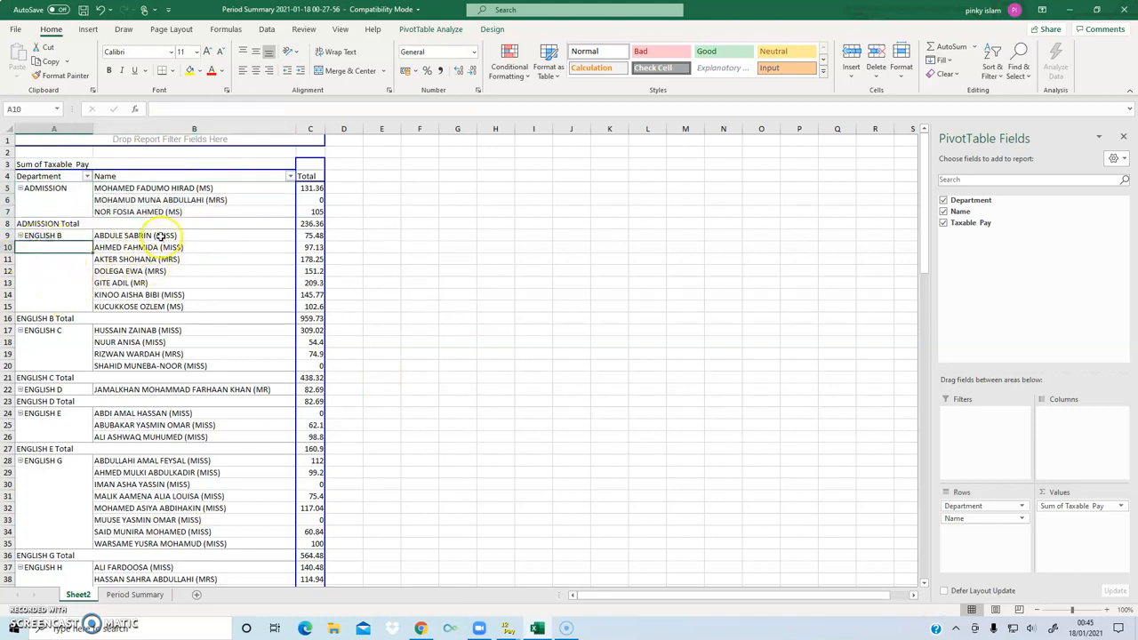
{"action": "left_click_drag", "start_coordinate": [157, 235], "coordinate": [152, 307]}
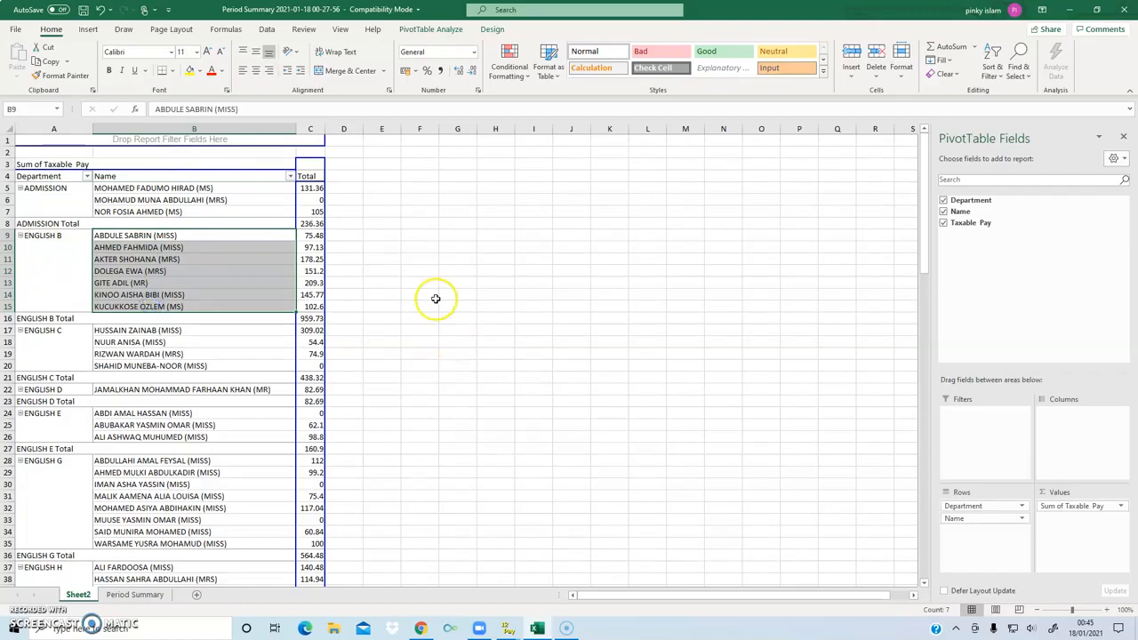
{"action": "left_click", "coordinate": [384, 331]}
{"action": "left_click", "coordinate": [304, 320]}
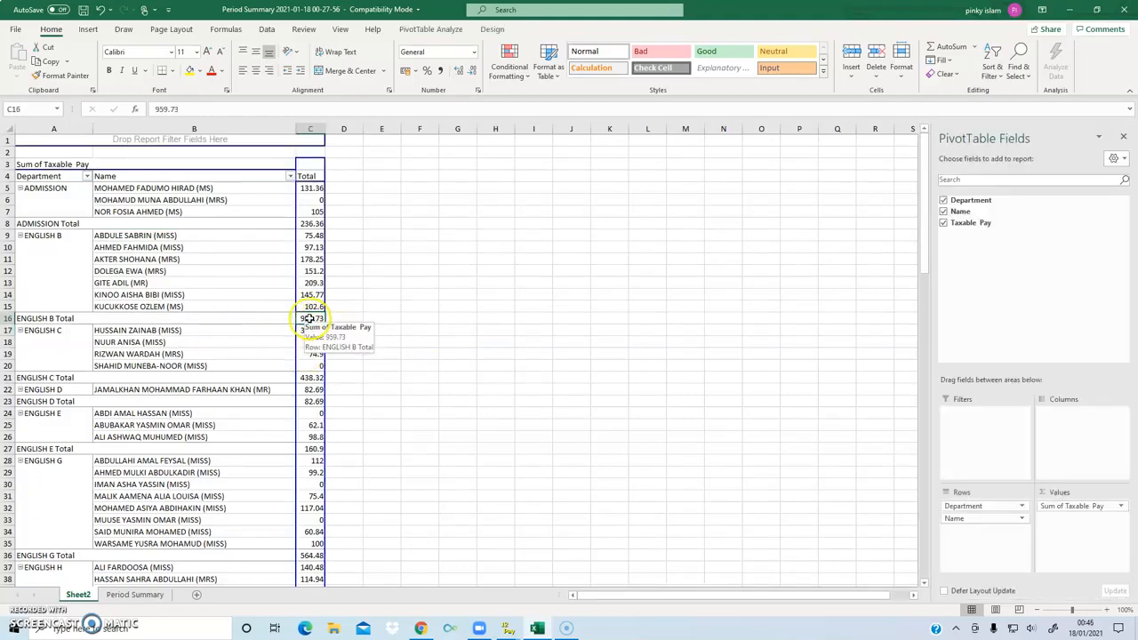
{"action": "left_click", "coordinate": [311, 223]}
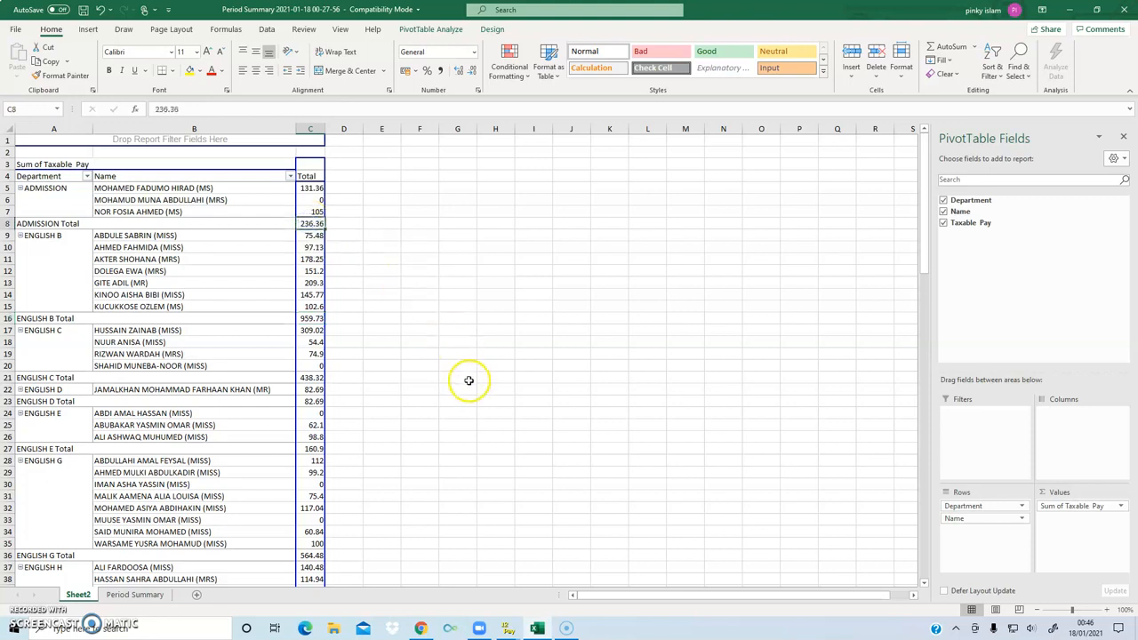
{"action": "left_click", "coordinate": [313, 449]}
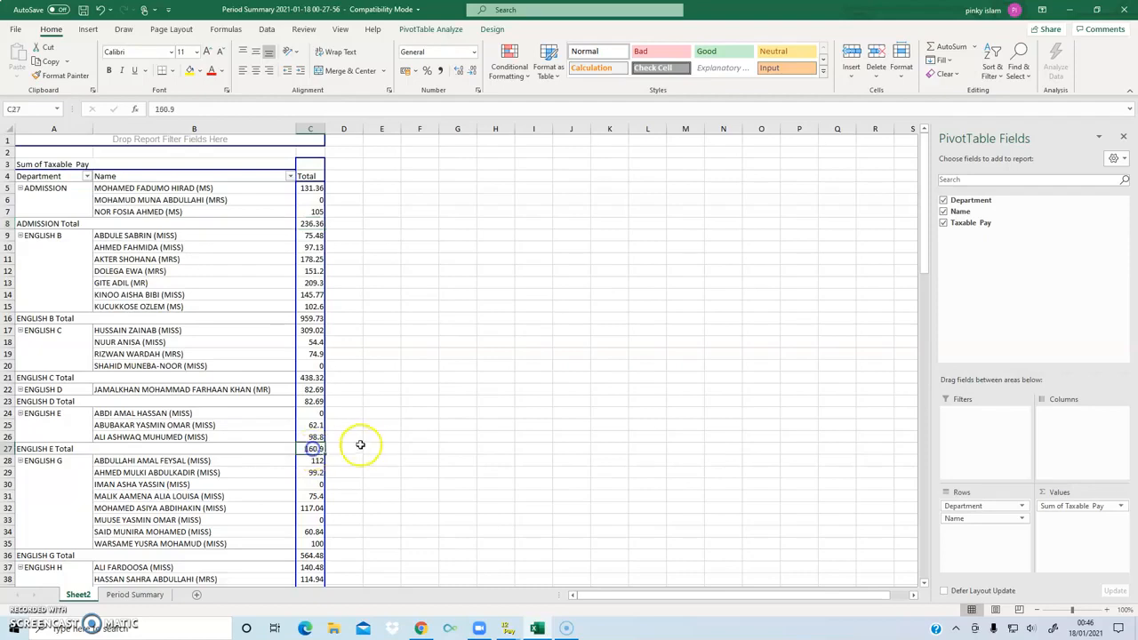
{"action": "scroll", "coordinate": [365, 444], "scroll_direction": "down", "scroll_amount": 10}
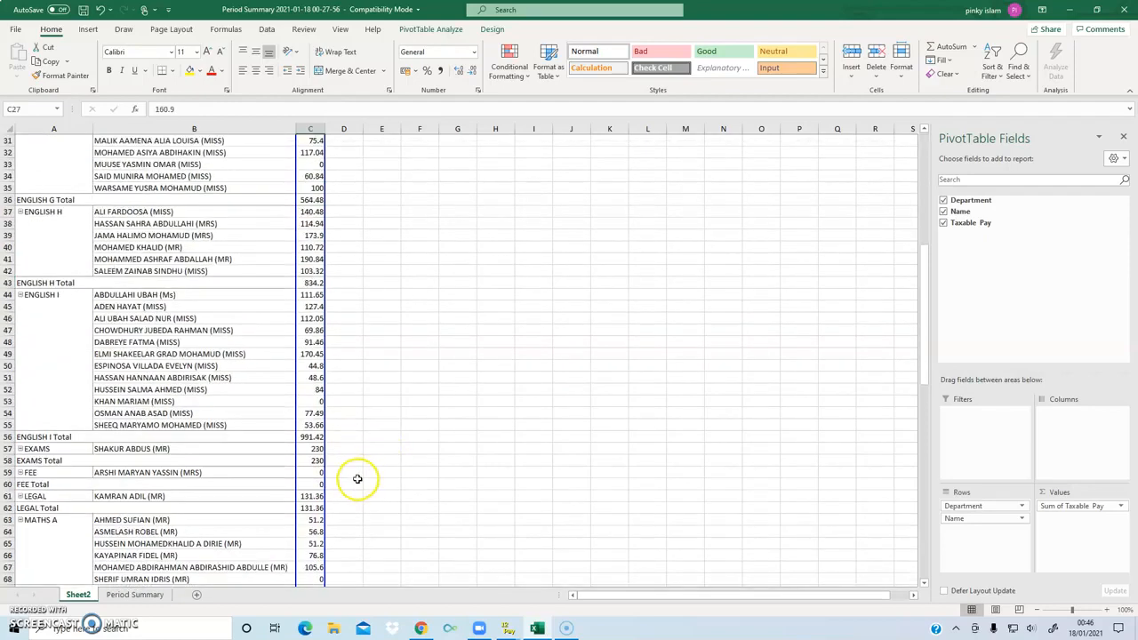
{"action": "left_click", "coordinate": [313, 448]}
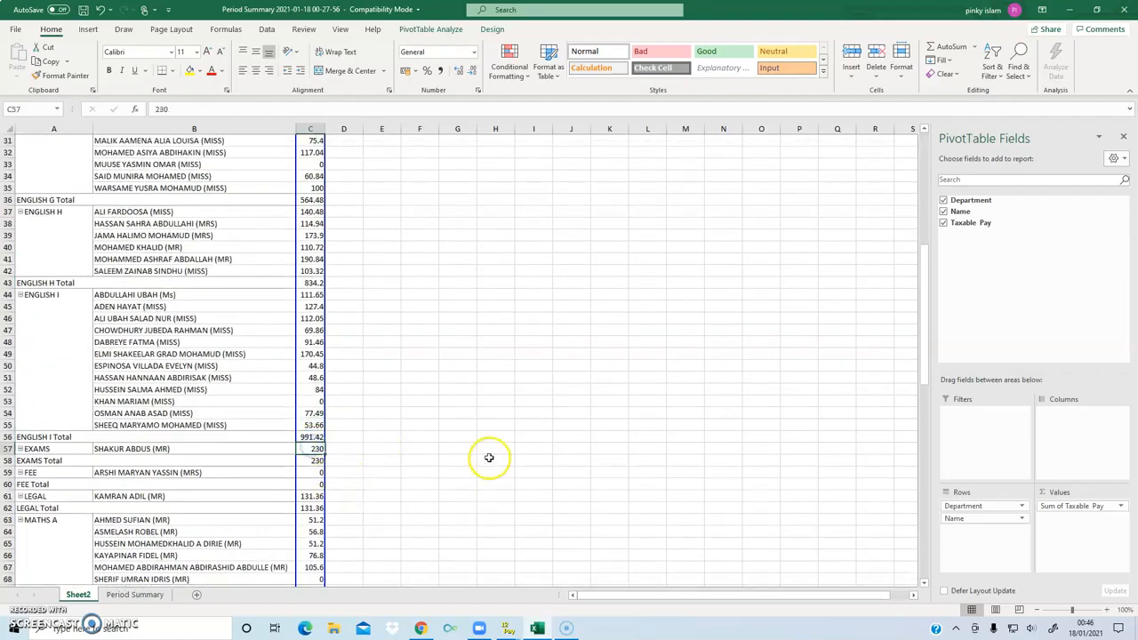
{"action": "scroll", "coordinate": [493, 440], "scroll_direction": "up", "scroll_amount": 10}
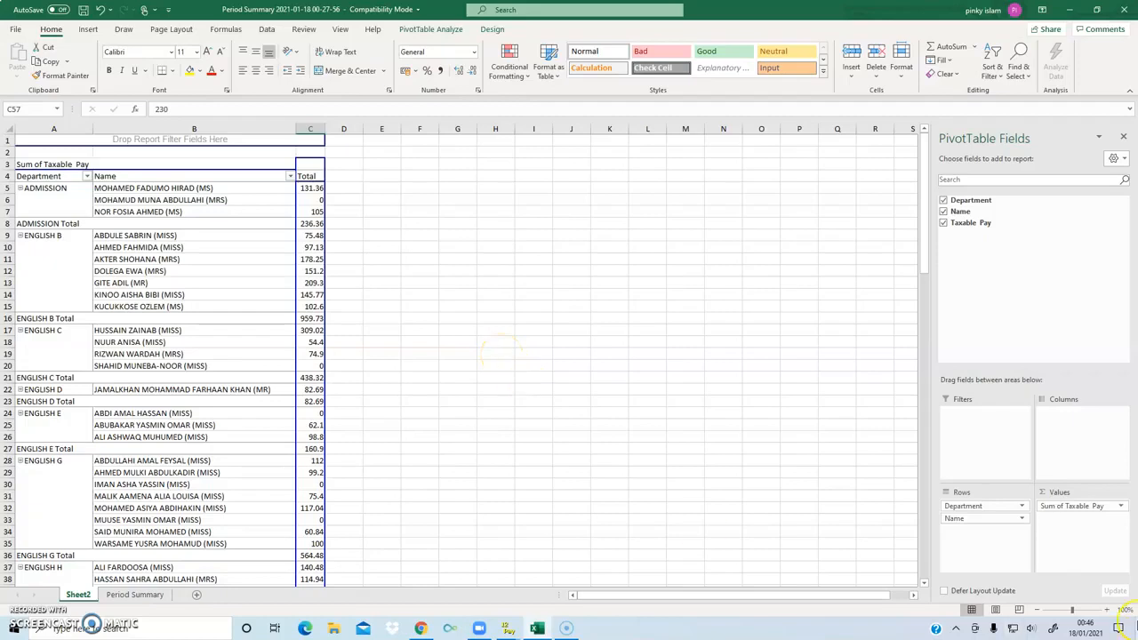
- Summarize the PivotTable's Taxable Pay values by Count and check the Admission and English B totals
{"action": "left_click", "coordinate": [1122, 507]}
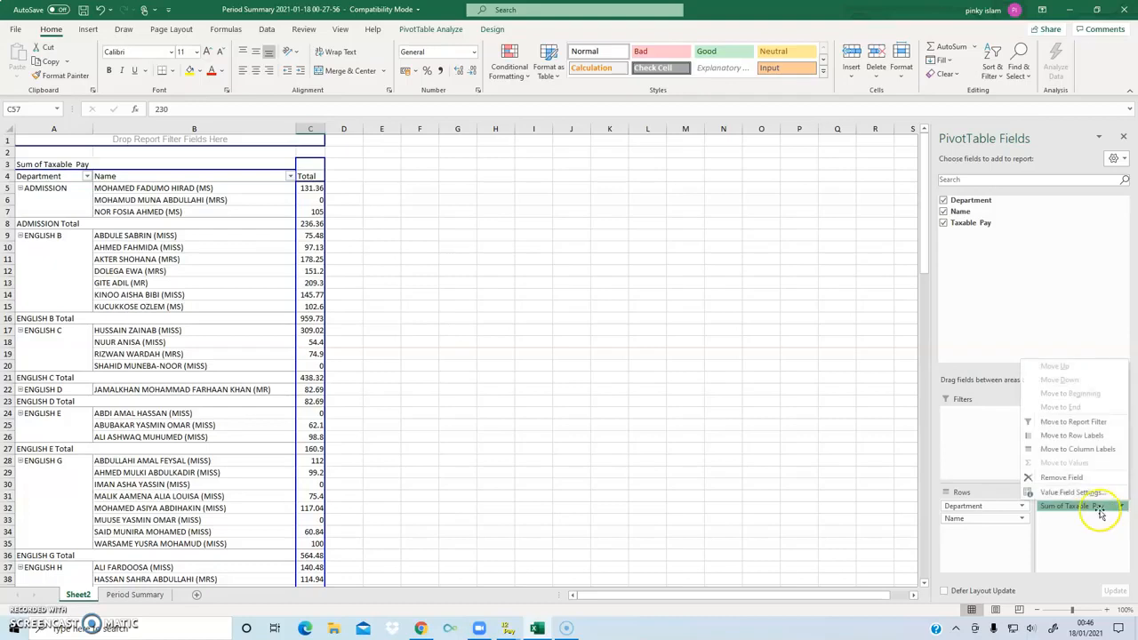
{"action": "left_click", "coordinate": [1073, 493]}
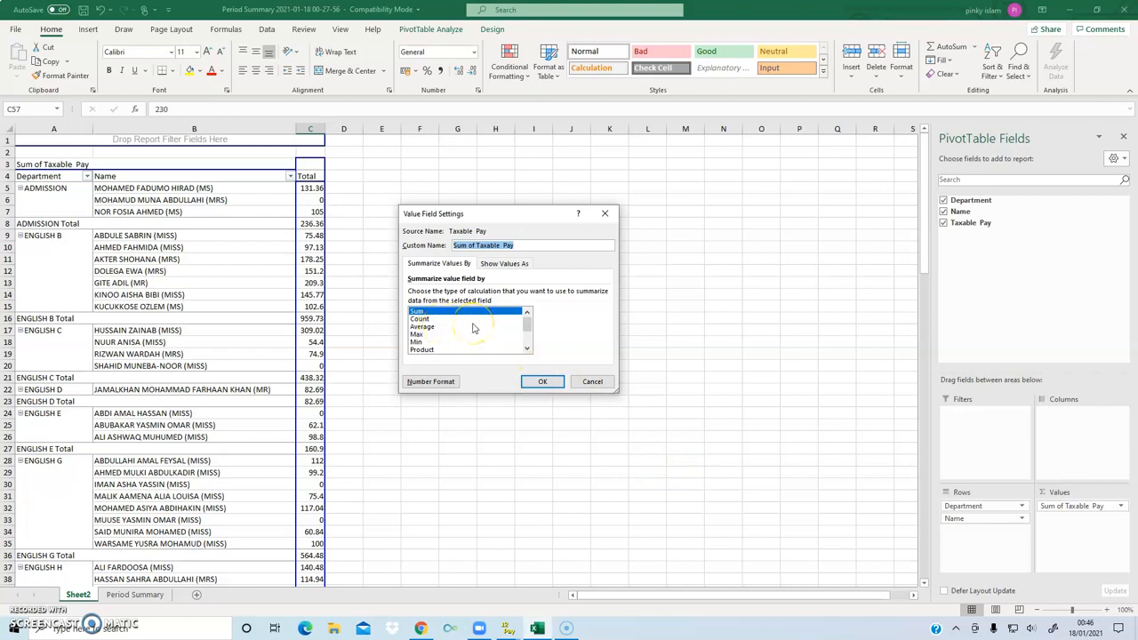
{"action": "left_click", "coordinate": [428, 319]}
{"action": "left_click", "coordinate": [435, 327]}
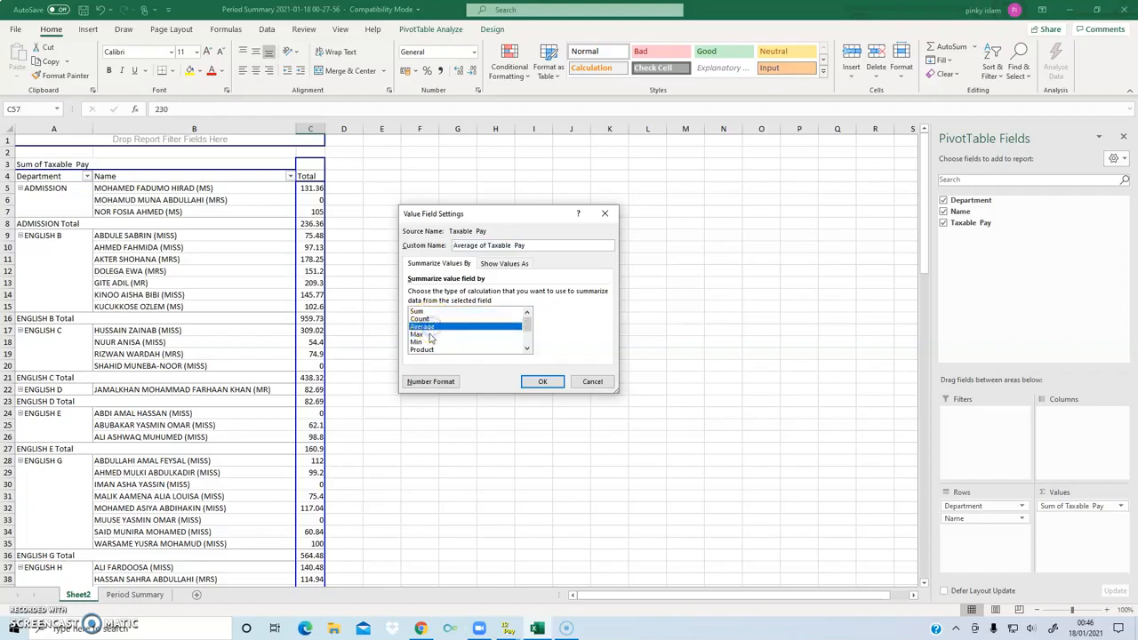
{"action": "left_click", "coordinate": [430, 334]}
{"action": "left_click", "coordinate": [435, 342]}
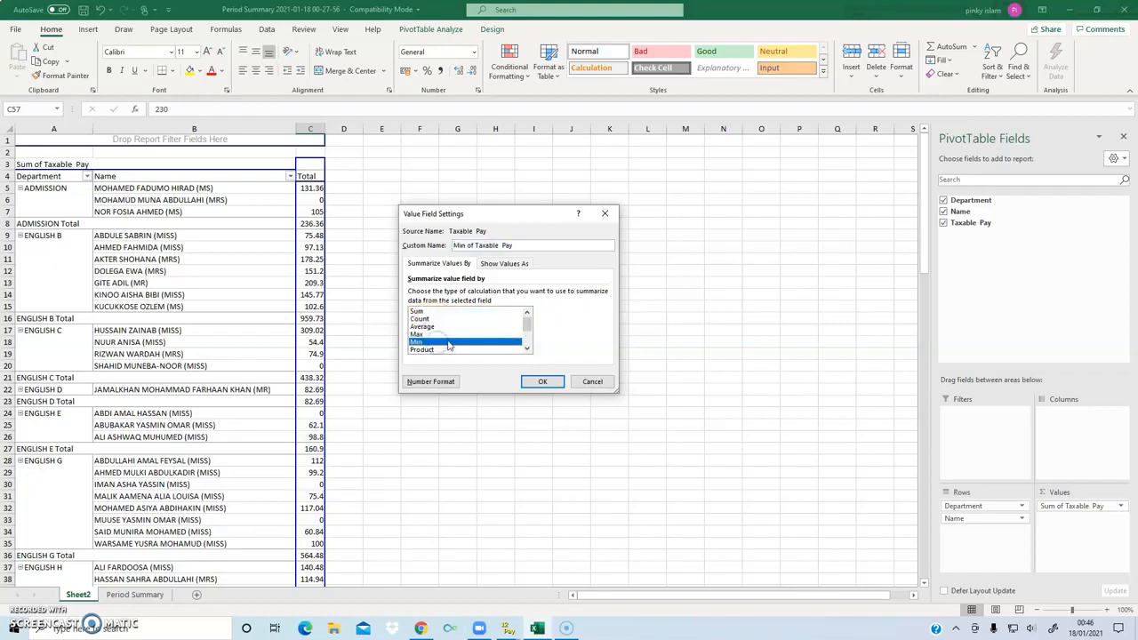
{"action": "left_click", "coordinate": [455, 341]}
{"action": "left_click", "coordinate": [432, 319]}
{"action": "left_click", "coordinate": [540, 383]}
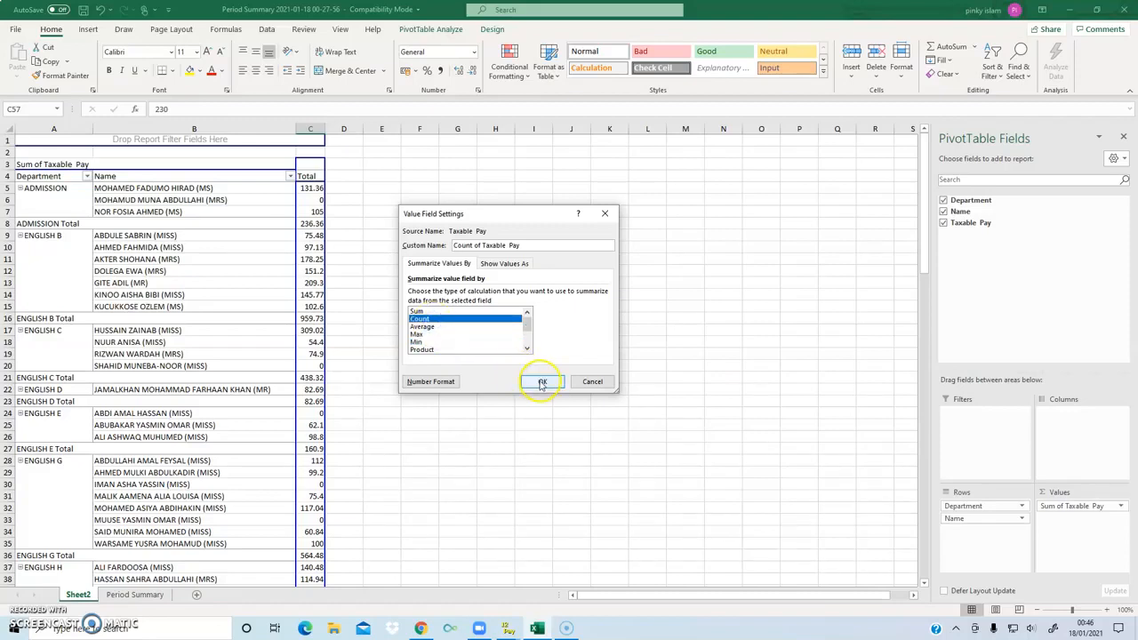
{"action": "left_click", "coordinate": [83, 196]}
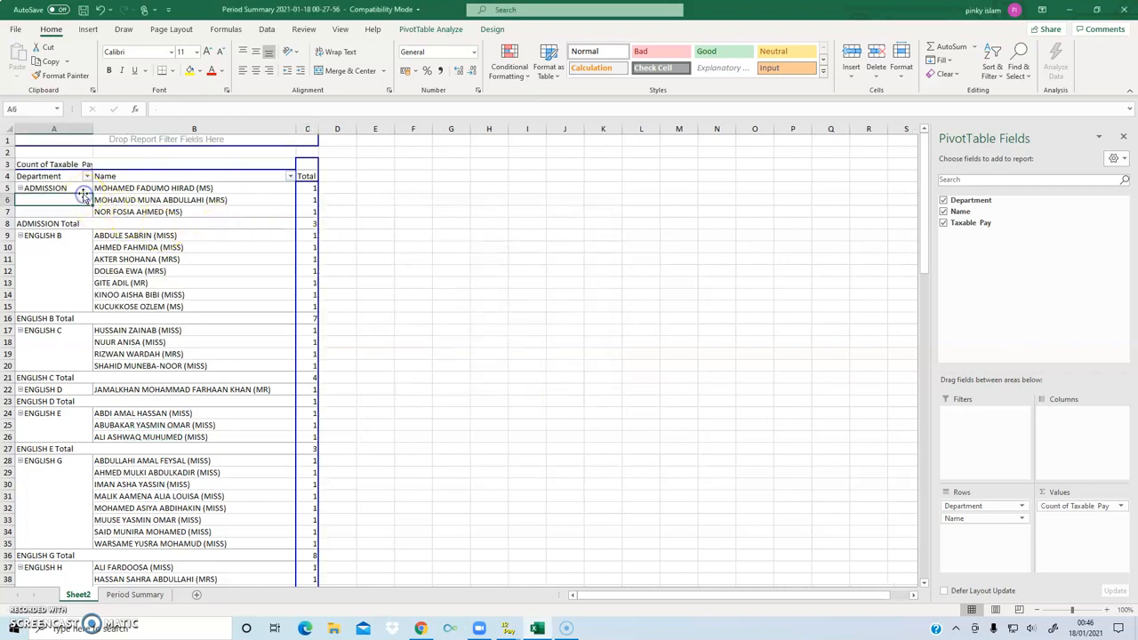
{"action": "left_click", "coordinate": [310, 223]}
{"action": "left_click", "coordinate": [304, 317]}
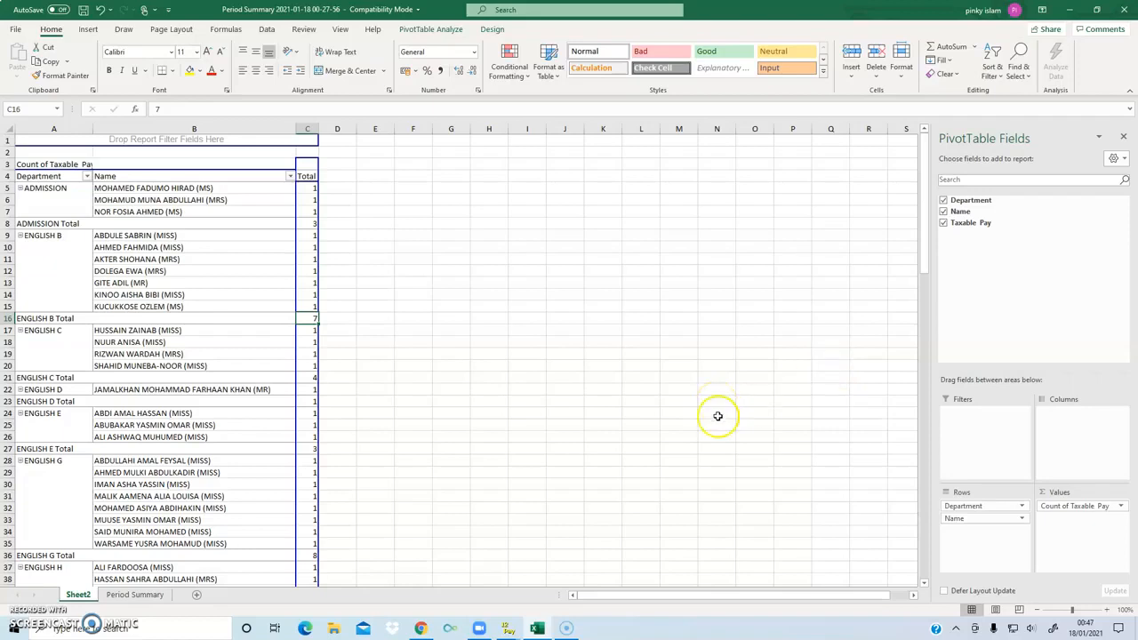
- Switch the summary calculation of the PivotTable's Taxable Pay values back to Sum
{"action": "left_click", "coordinate": [1116, 506]}
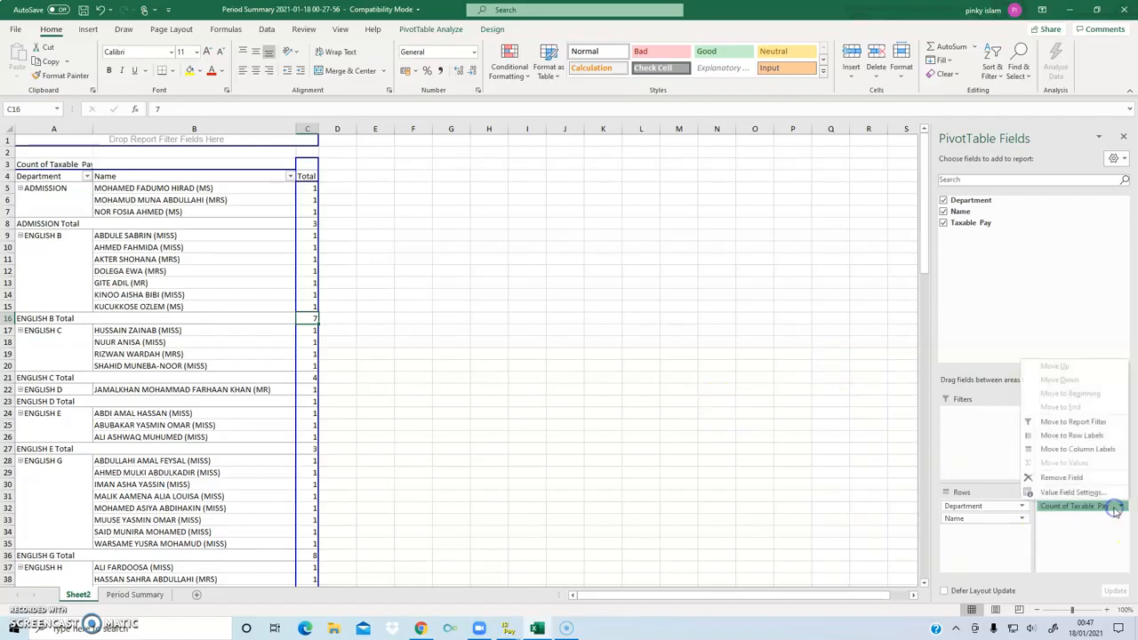
{"action": "left_click", "coordinate": [1073, 491]}
{"action": "left_click", "coordinate": [419, 311]}
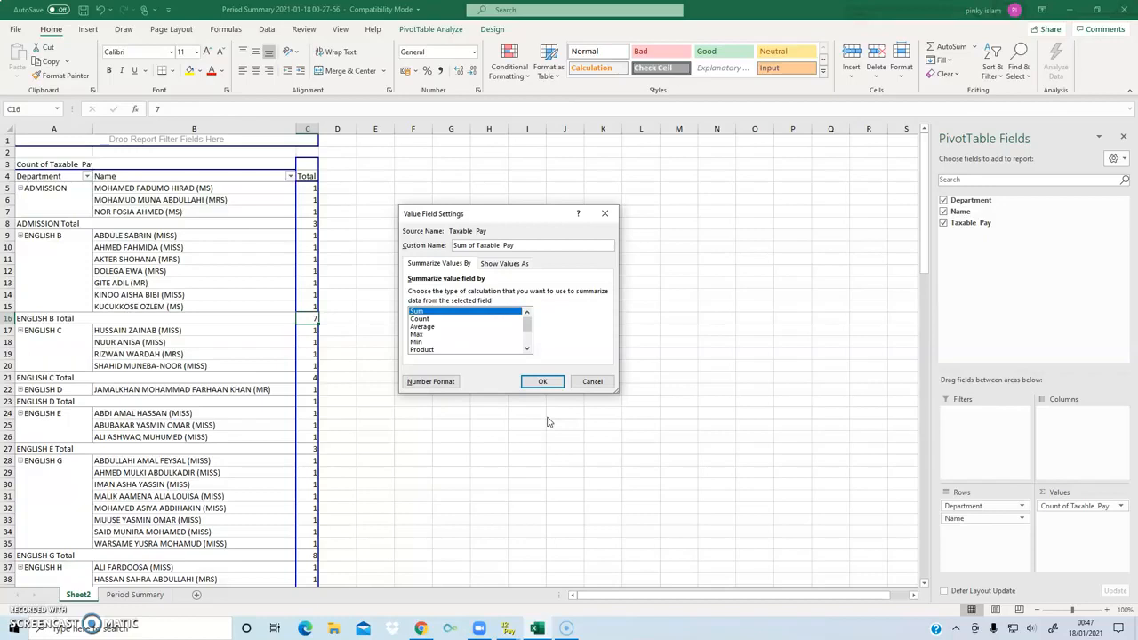
{"action": "left_click", "coordinate": [542, 383]}
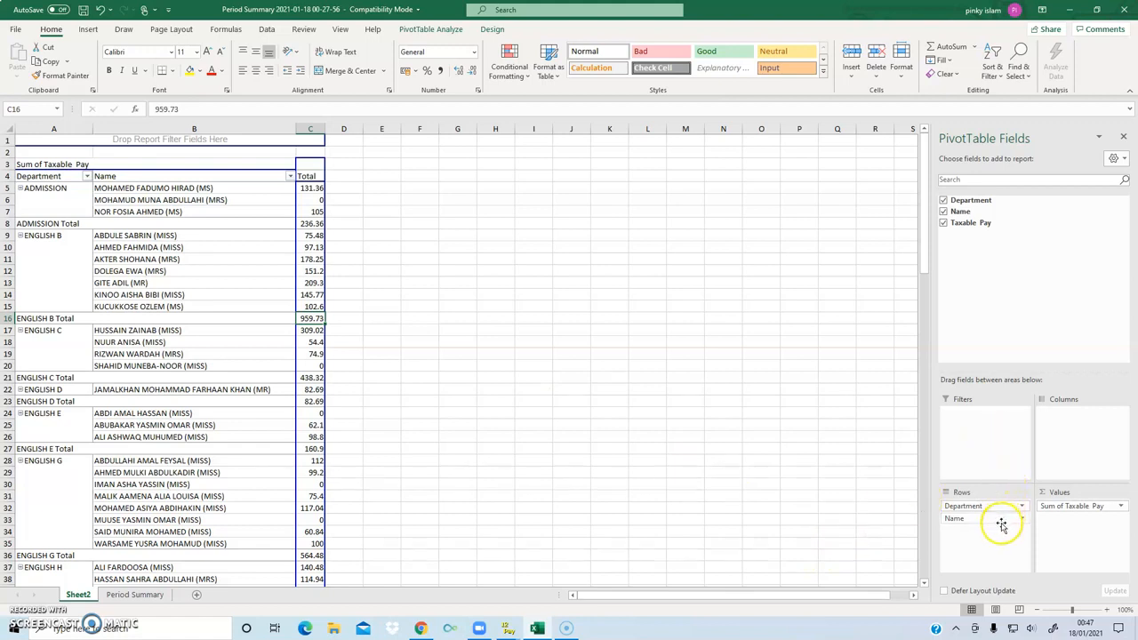
- Try the Name field as PivotTable columns and return it to the rows below Department
{"action": "left_click_drag", "start_coordinate": [978, 524], "coordinate": [1056, 436]}
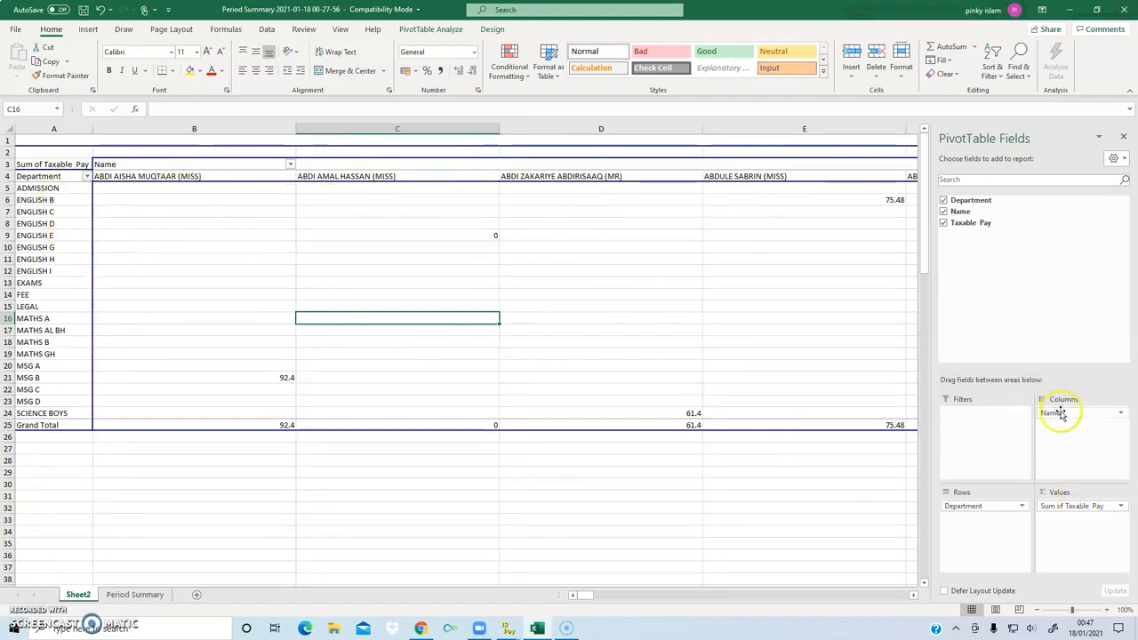
{"action": "left_click_drag", "start_coordinate": [1054, 414], "coordinate": [990, 555]}
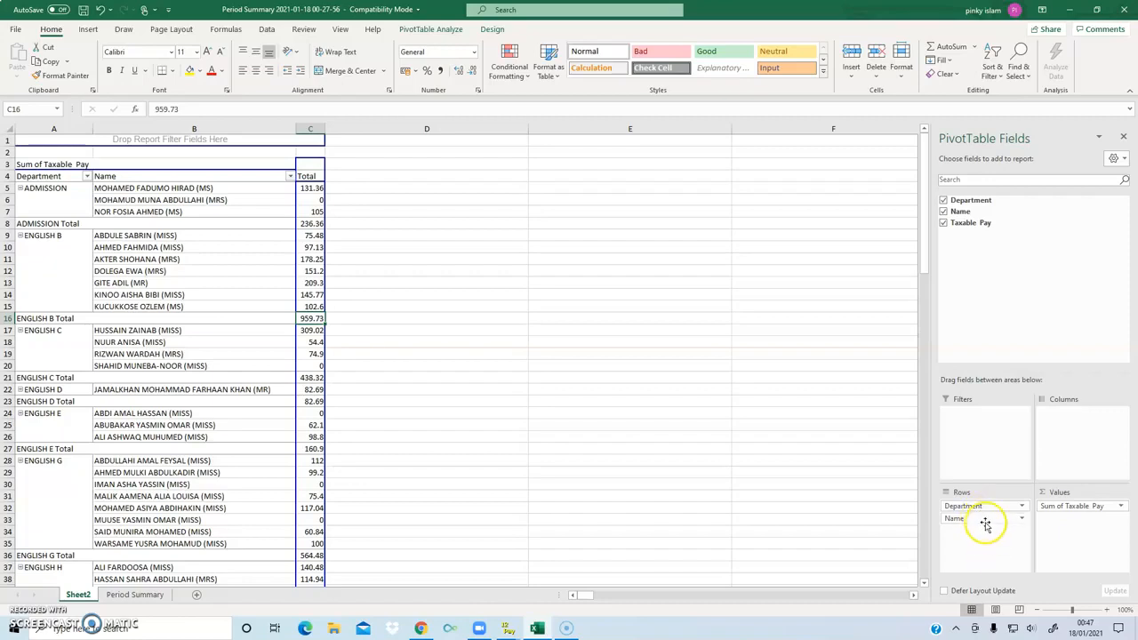
- Reorder the PivotTable rows with Name above Department, and make Name the report filter
{"action": "left_click_drag", "start_coordinate": [978, 507], "coordinate": [978, 535]}
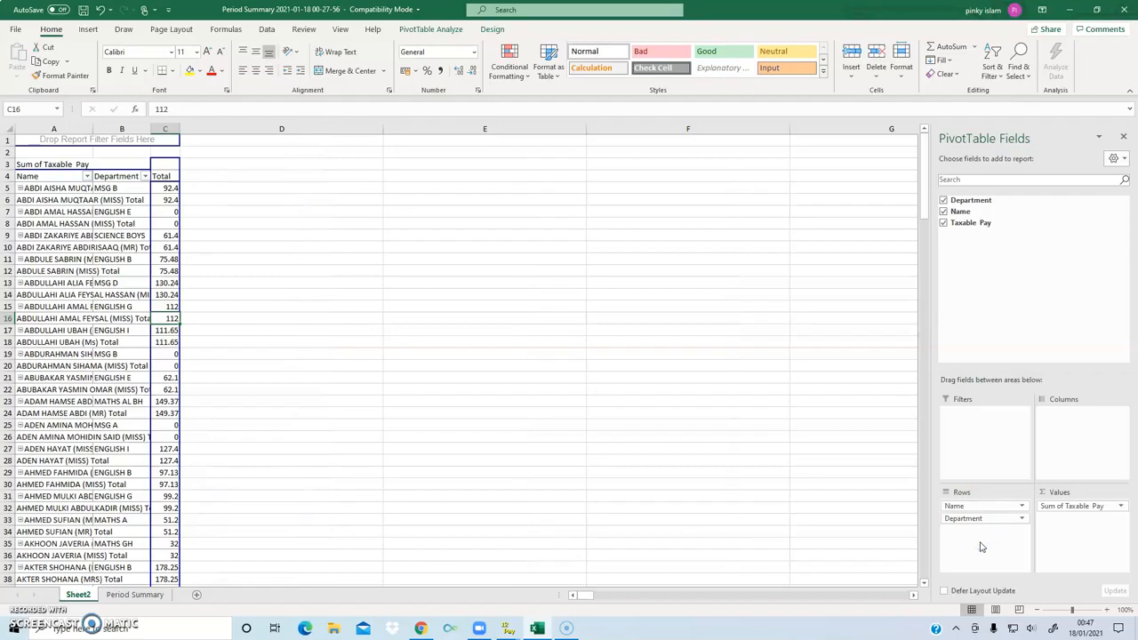
{"action": "left_click_drag", "start_coordinate": [970, 506], "coordinate": [967, 441]}
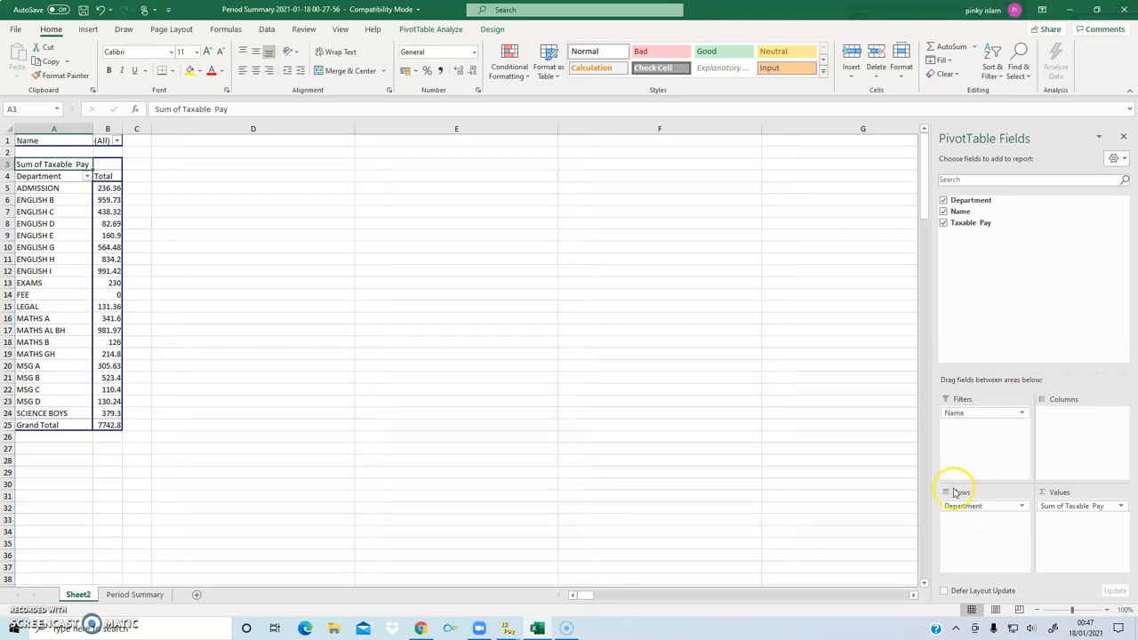